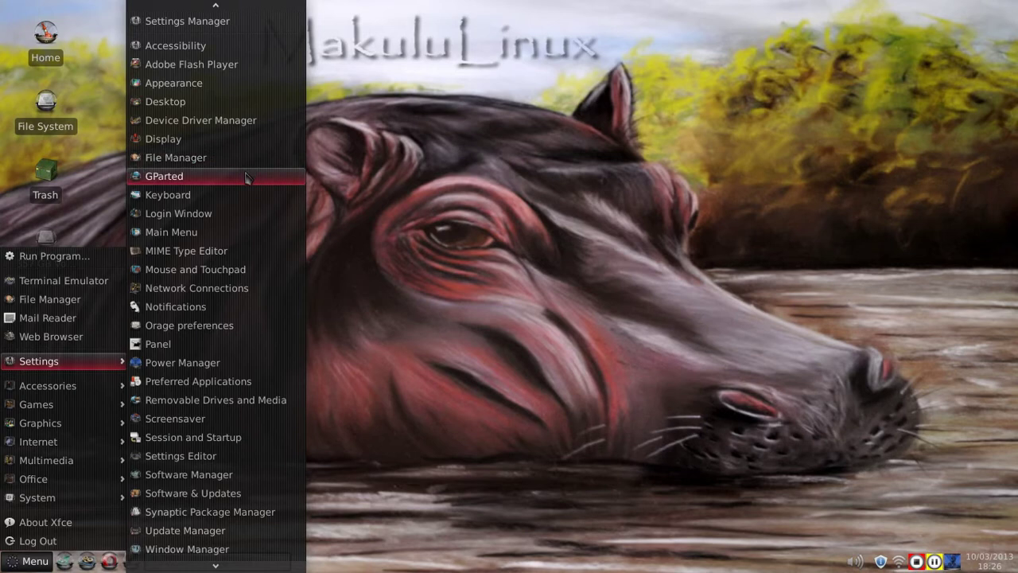
Step: Open the Xfce Main Menu editor and show the Settings category launchers
left_click(241, 233)
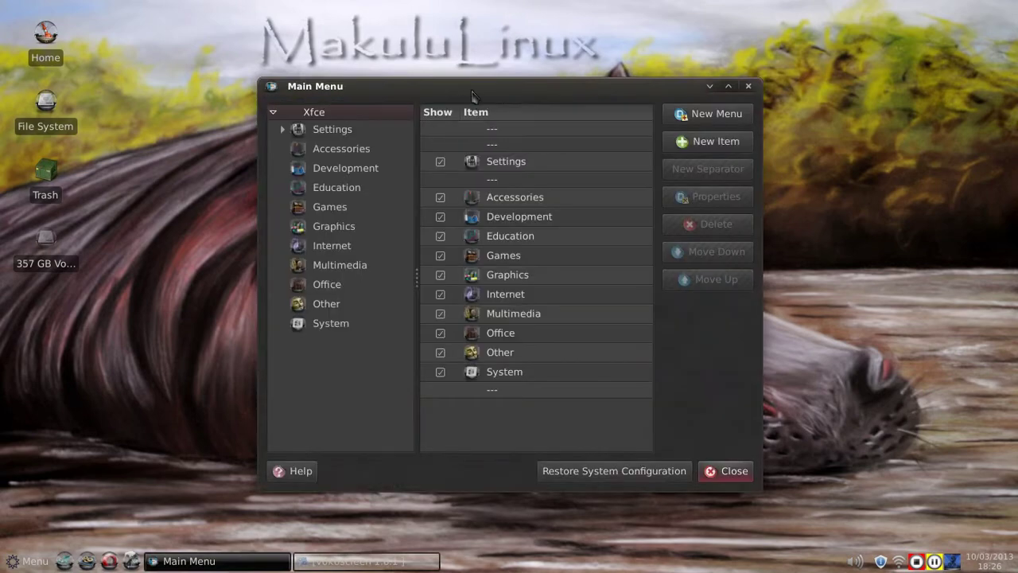
left_click_drag(474, 88, 479, 70)
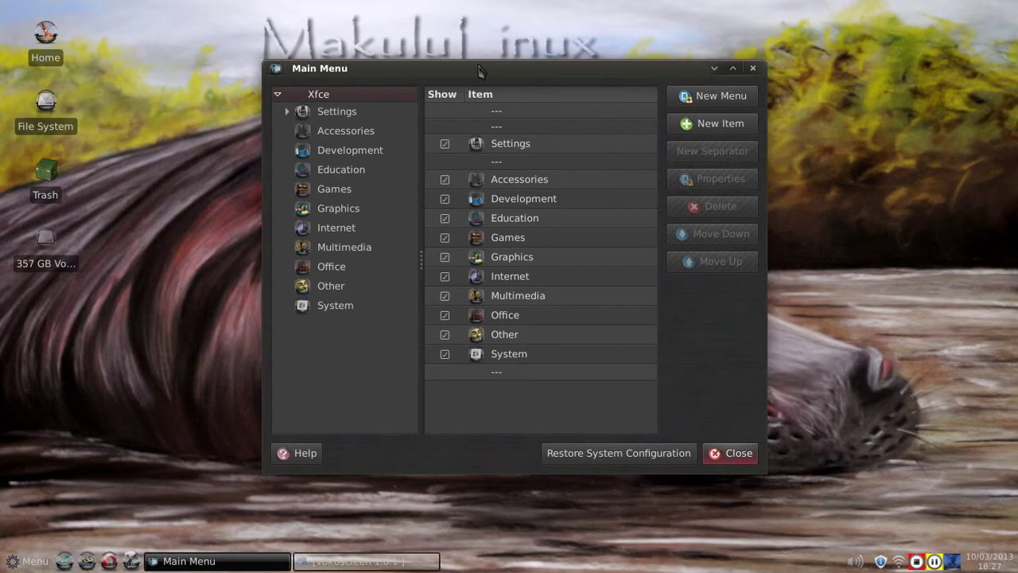
left_click(340, 113)
Step: Review the Advanced Settings launcher properties unchanged, close the editor, and reopen the application menu
left_click(489, 148)
left_click(700, 182)
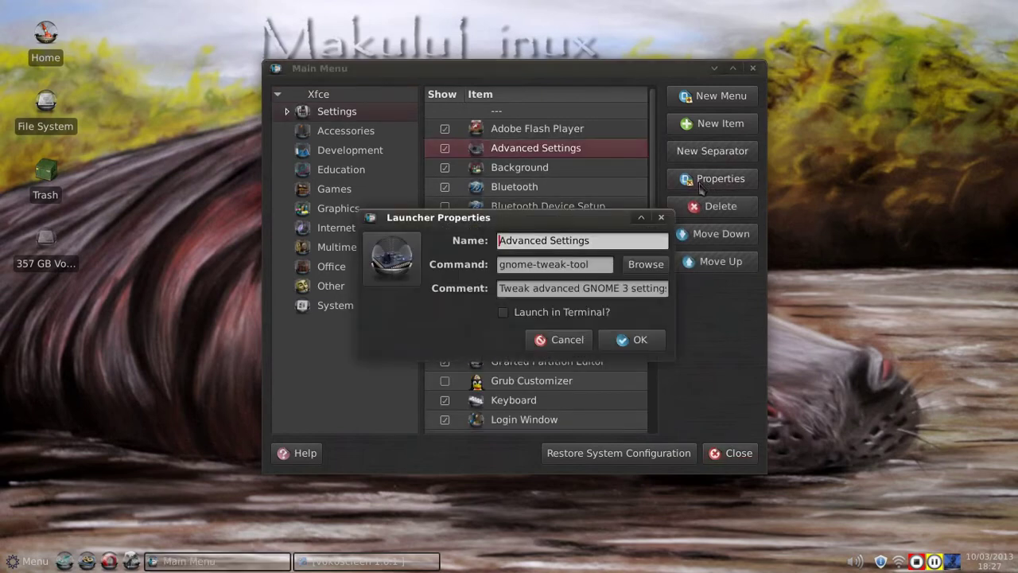
left_click(566, 340)
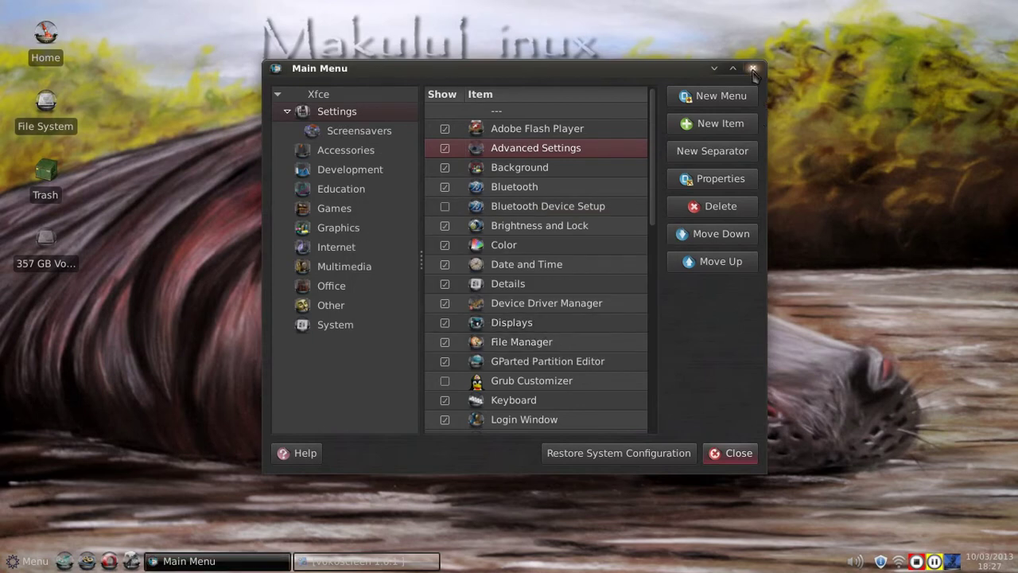
left_click(752, 70)
left_click(25, 560)
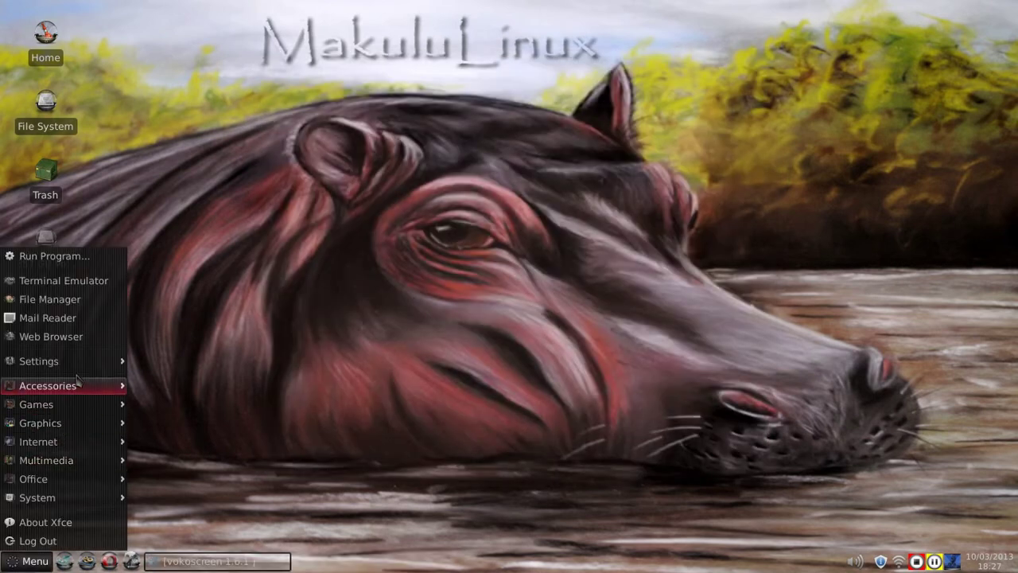
Step: Launch Software Manager from Settings, view its category grid of 40180 packages, then close it
mouse_move(96, 362)
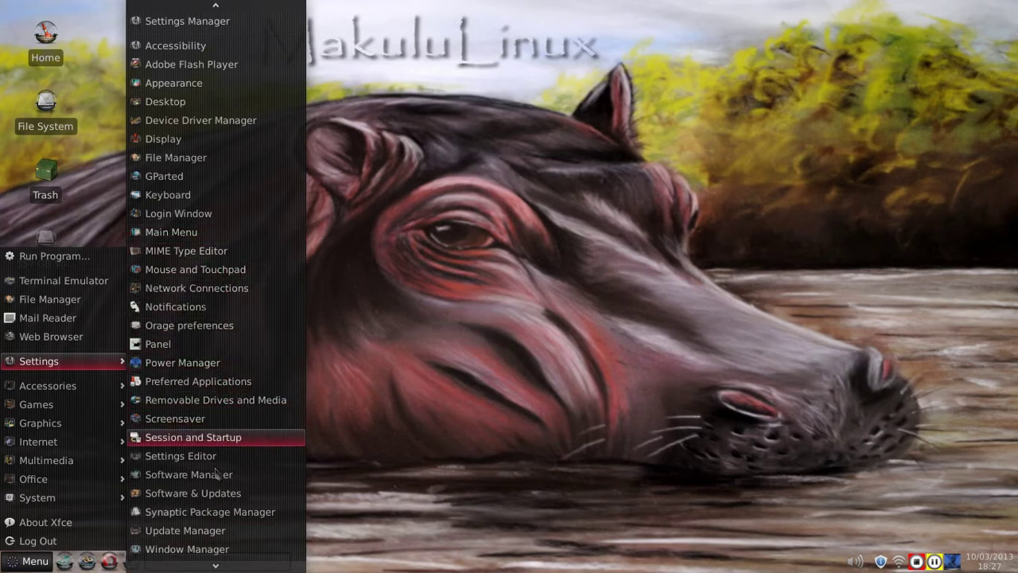
scroll(196, 547, "down", 2)
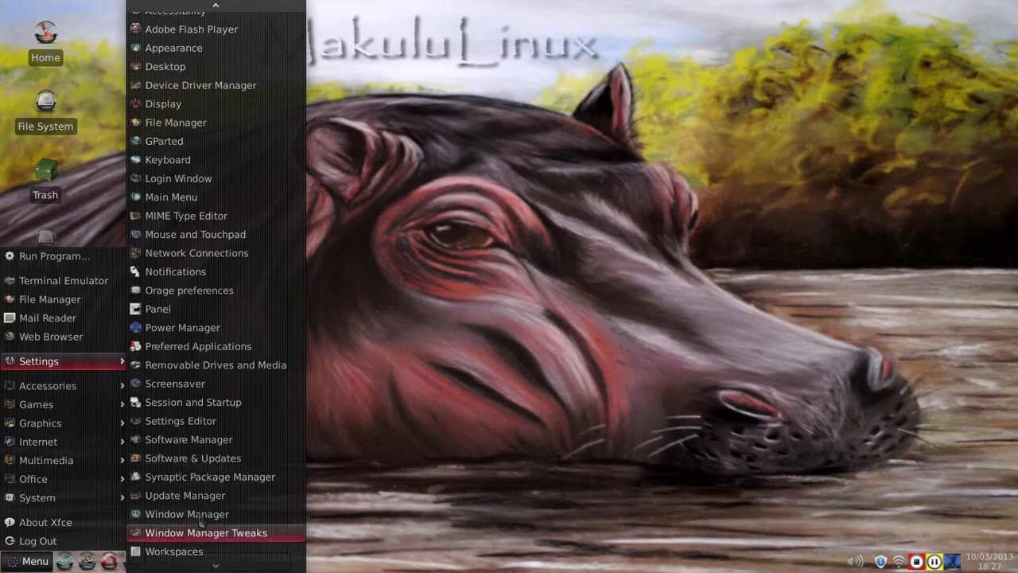
left_click(204, 442)
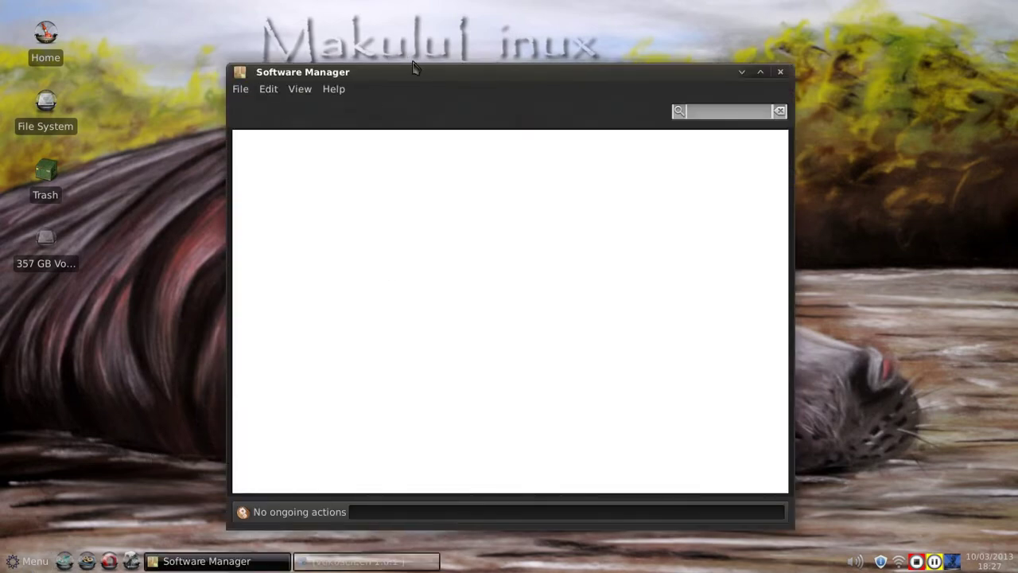
left_click_drag(412, 70, 407, 35)
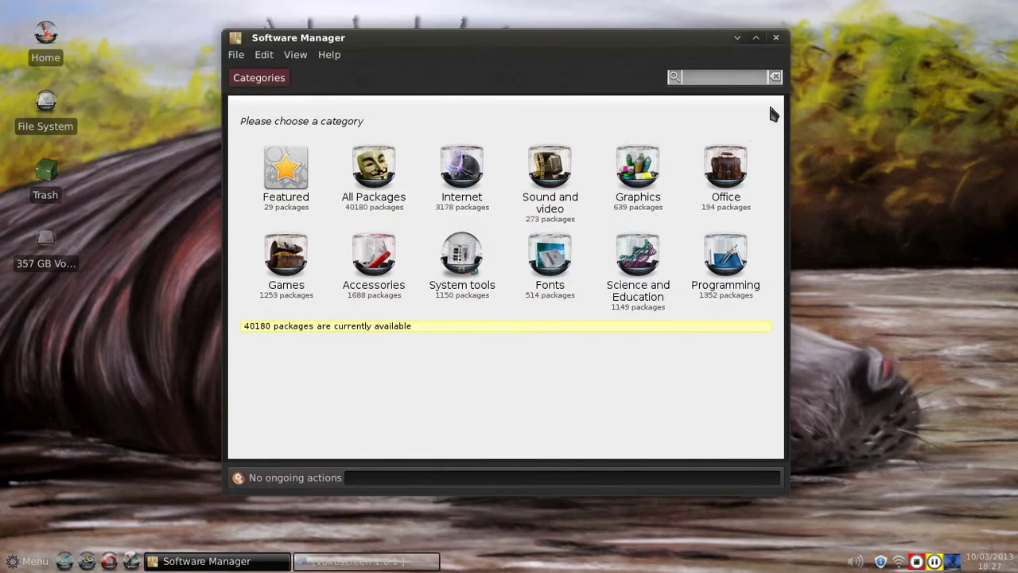
left_click_drag(699, 62, 697, 78)
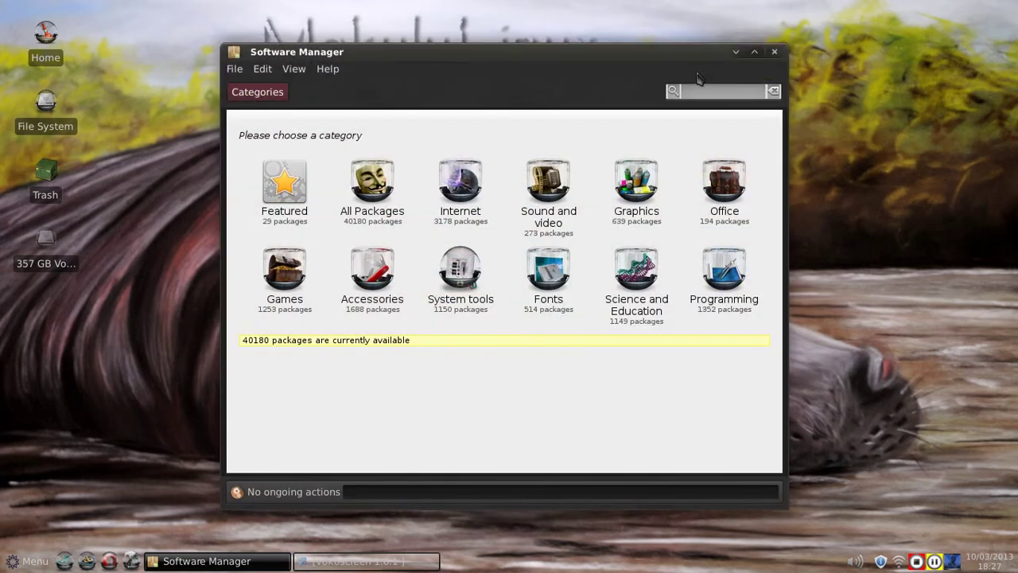
left_click(773, 52)
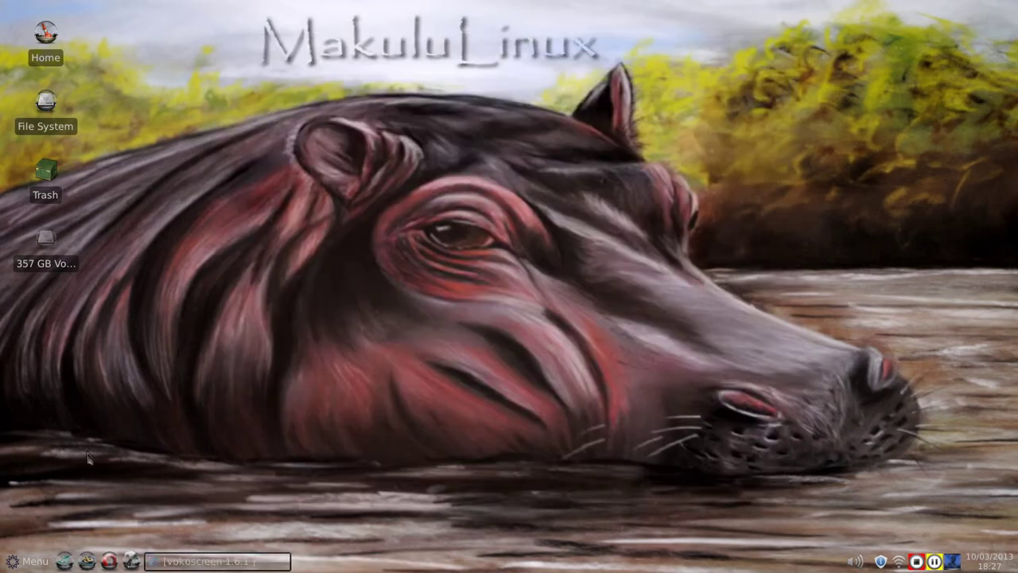
Step: Reopen the application menu, browse Settings, and show the Accessories submenu listing Conky Manager
left_click(24, 563)
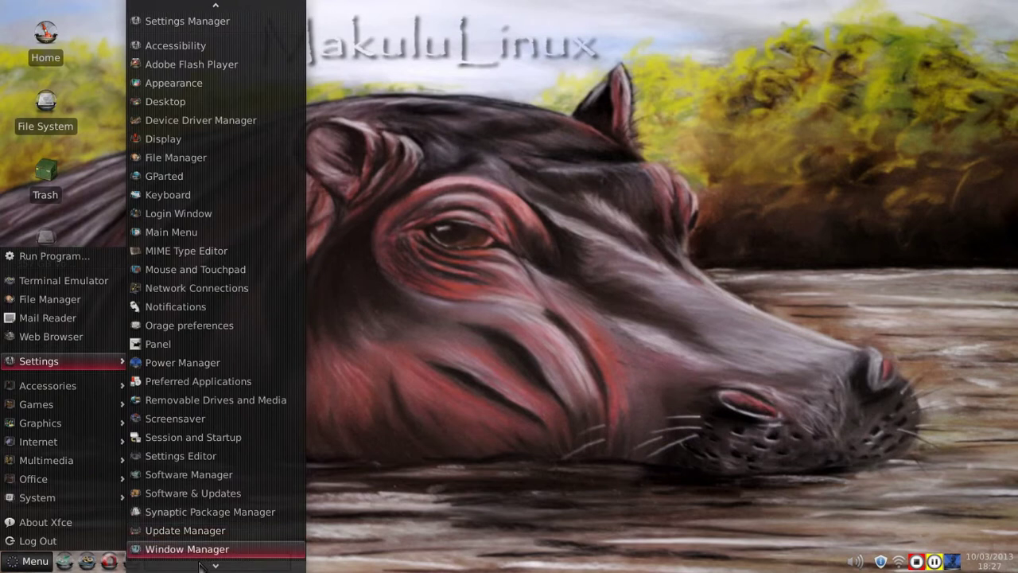
scroll(201, 566, "down", 1)
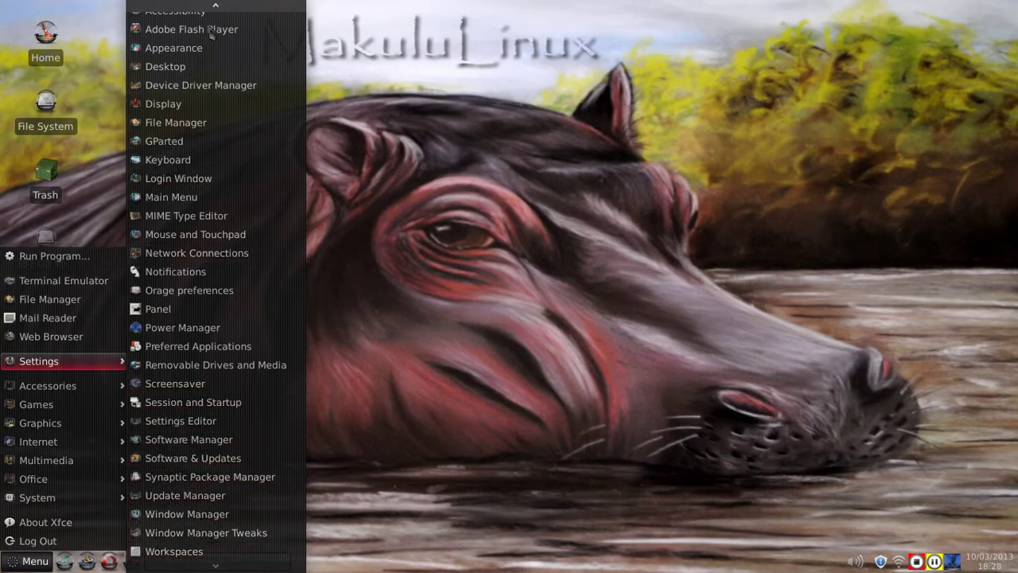
scroll(213, 32, "up", 1)
mouse_move(82, 393)
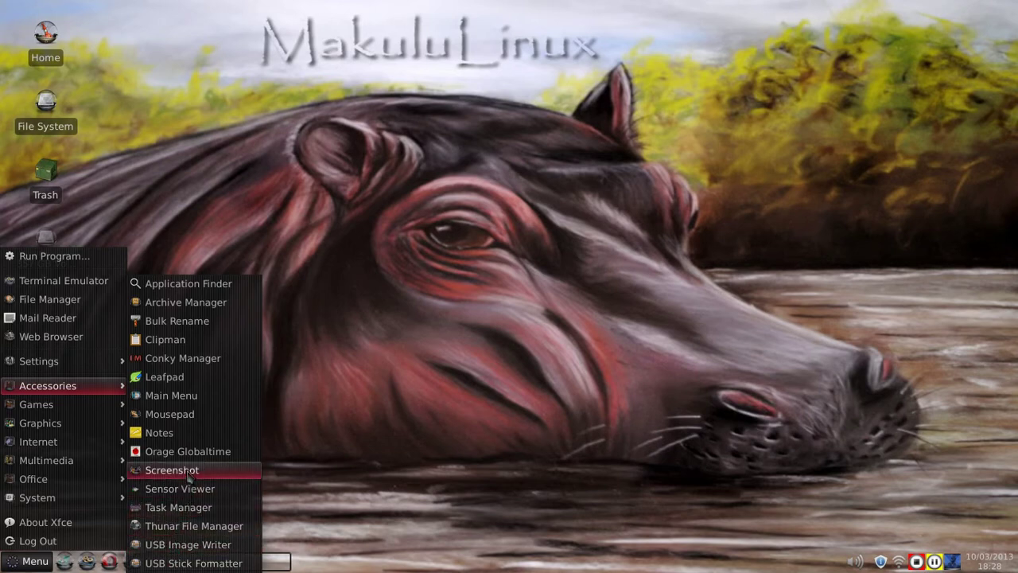
Step: Launch Conky Manager and enable the Conky MIUI clock widget
left_click(183, 359)
left_click_drag(446, 83, 419, 82)
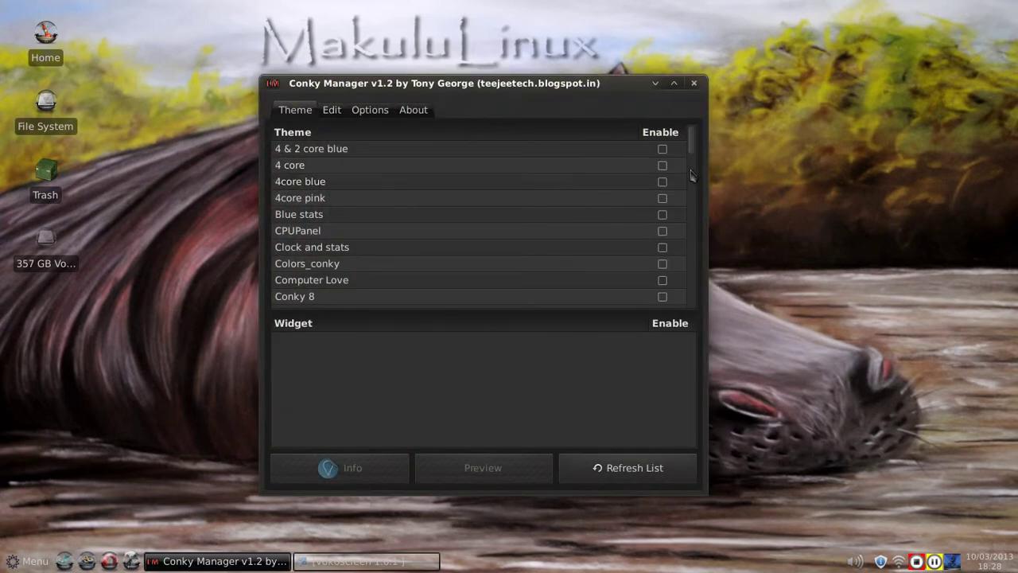
scroll(691, 159, "down", 2)
scroll(690, 159, "down", 3)
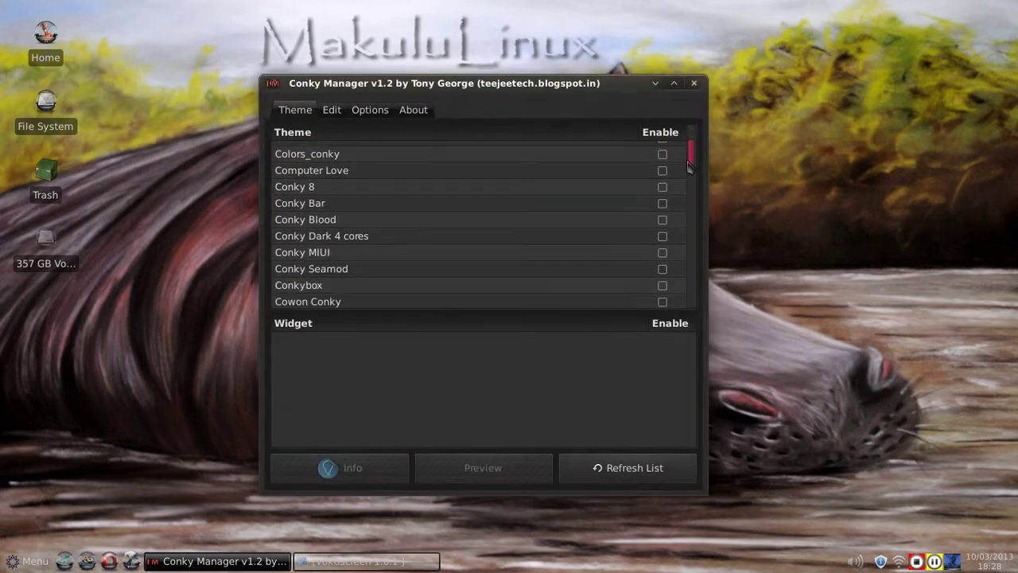
left_click(662, 201)
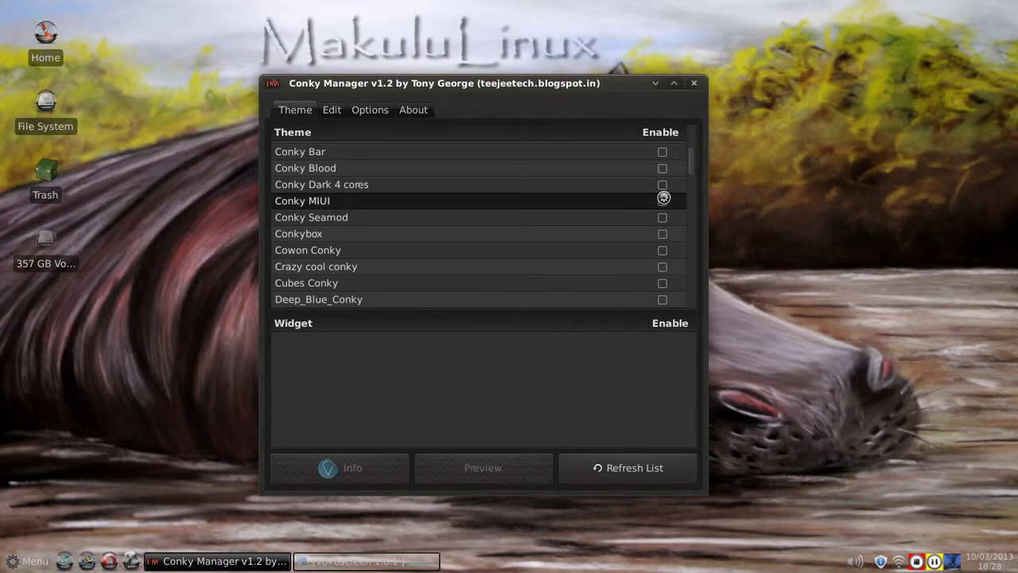
left_click_drag(561, 84, 541, 102)
left_click_drag(674, 183, 665, 227)
Step: Turn off the Tiles and Conky MIUI widgets, view Options, and close Conky Manager
left_click(642, 223)
left_click_drag(528, 104, 554, 118)
left_click(665, 238)
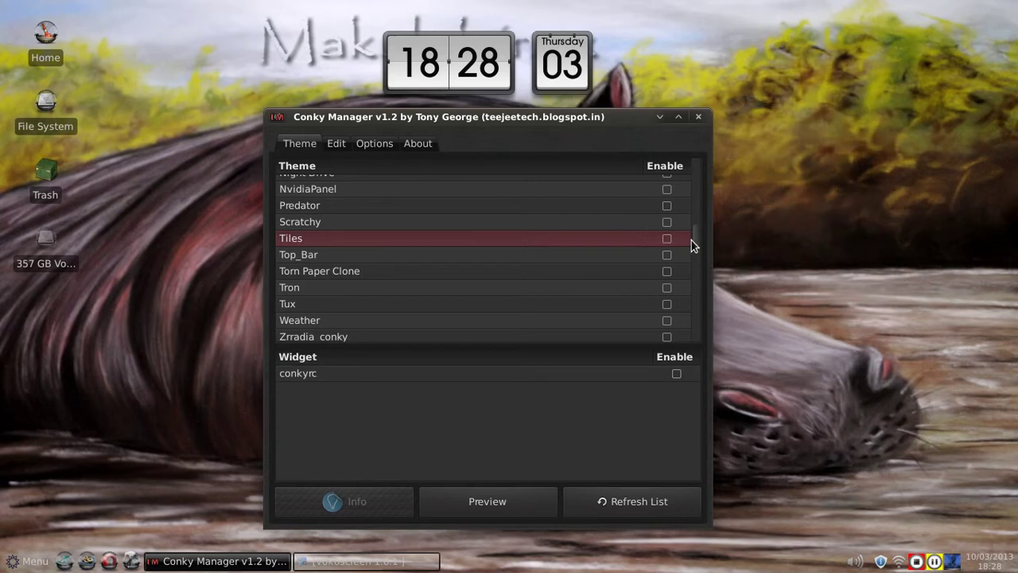
left_click_drag(697, 241, 699, 179)
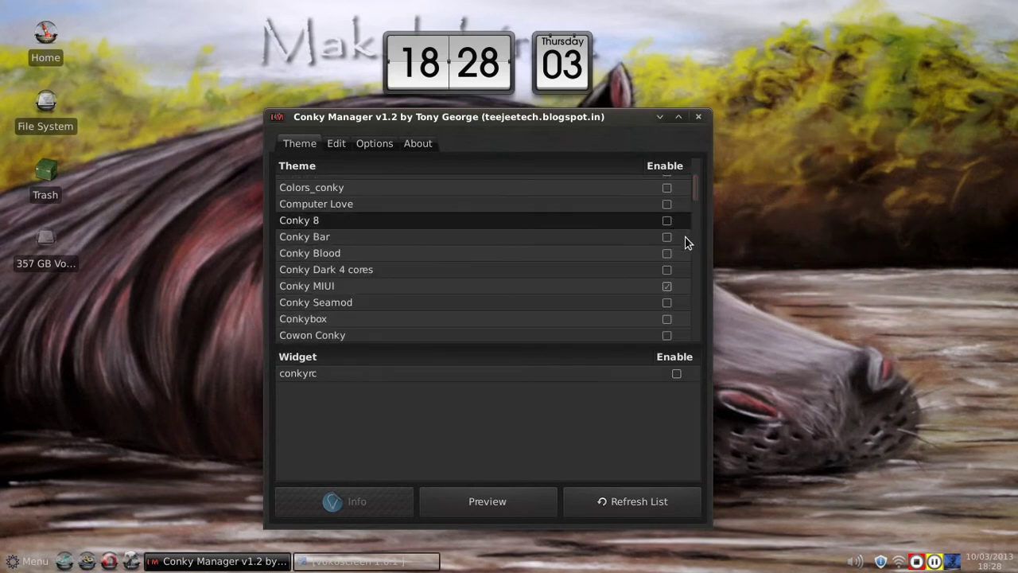
left_click(666, 285)
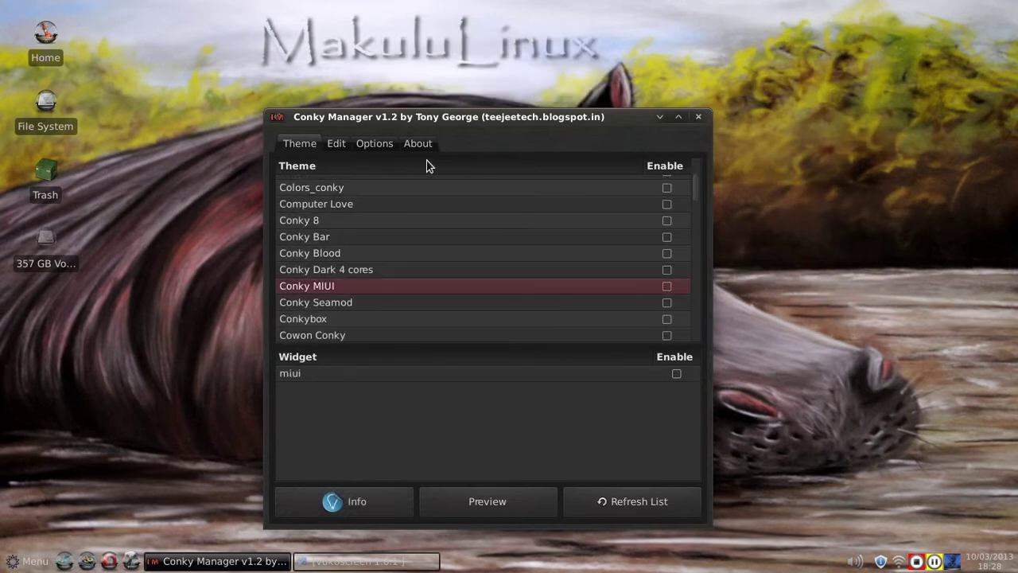
left_click(370, 148)
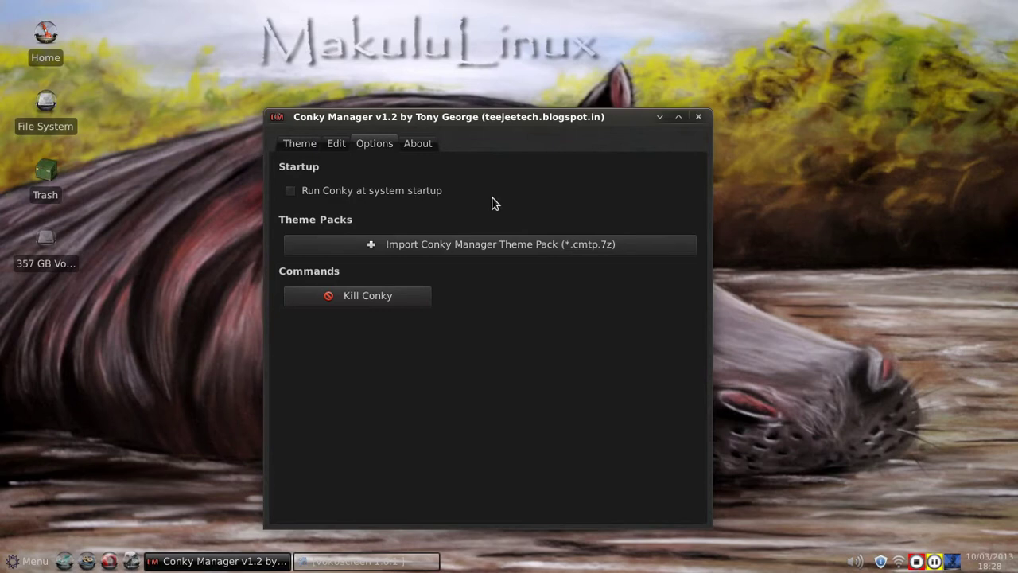
left_click(698, 118)
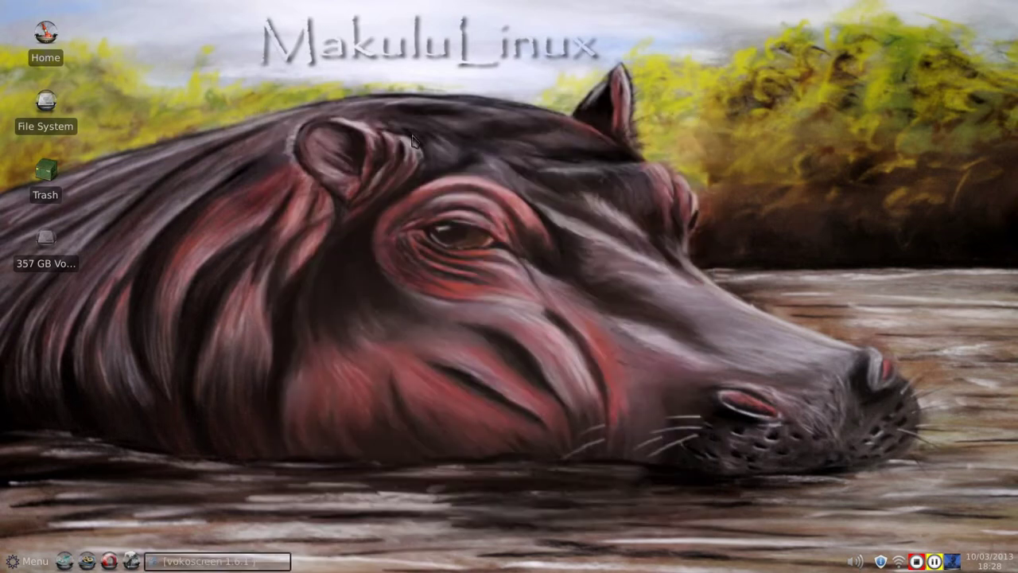
Step: Launch Steam from the Games menu and wait for its Library showing Dota 2
left_click(28, 562)
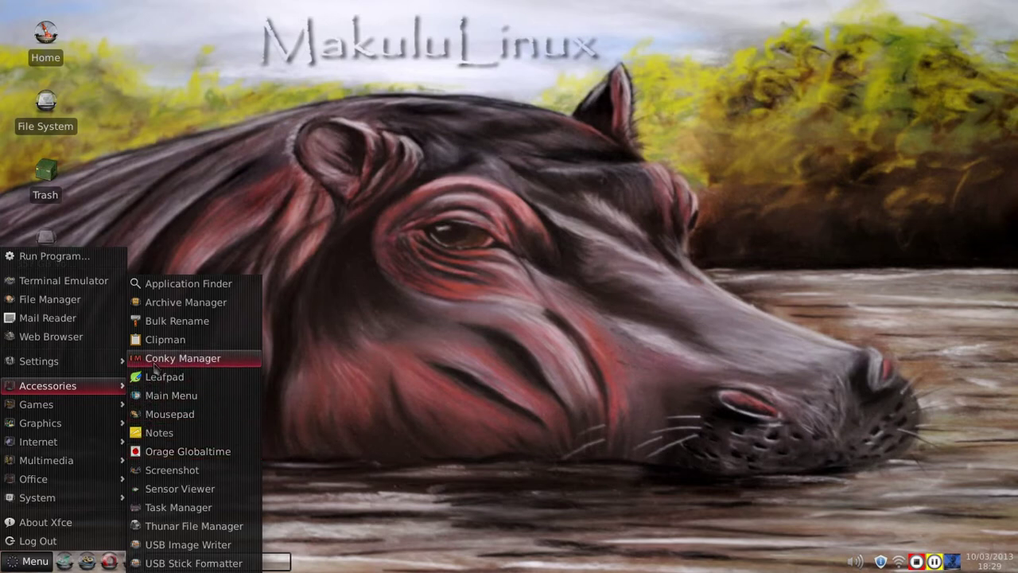
mouse_move(117, 407)
left_click(159, 404)
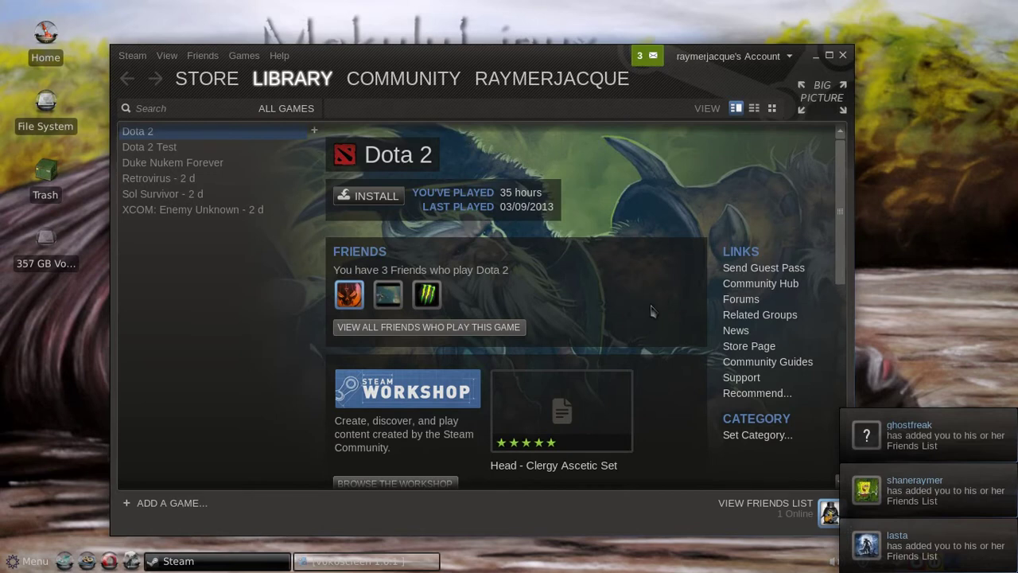
Step: Dismiss the three friend-request notifications, return to the Steam Library, and close Steam
left_click(935, 446)
left_click(939, 486)
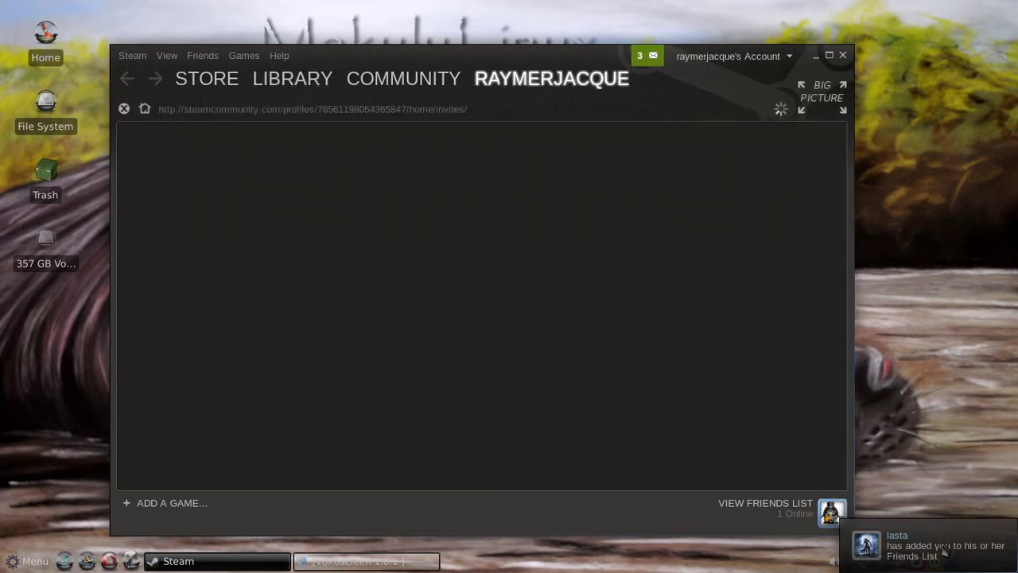
left_click(939, 545)
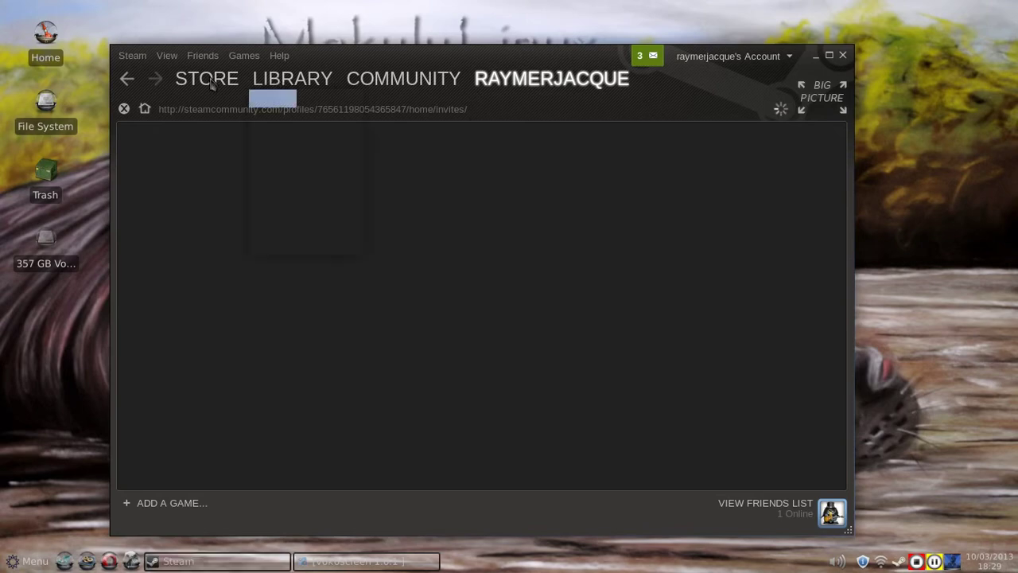
left_click(279, 82)
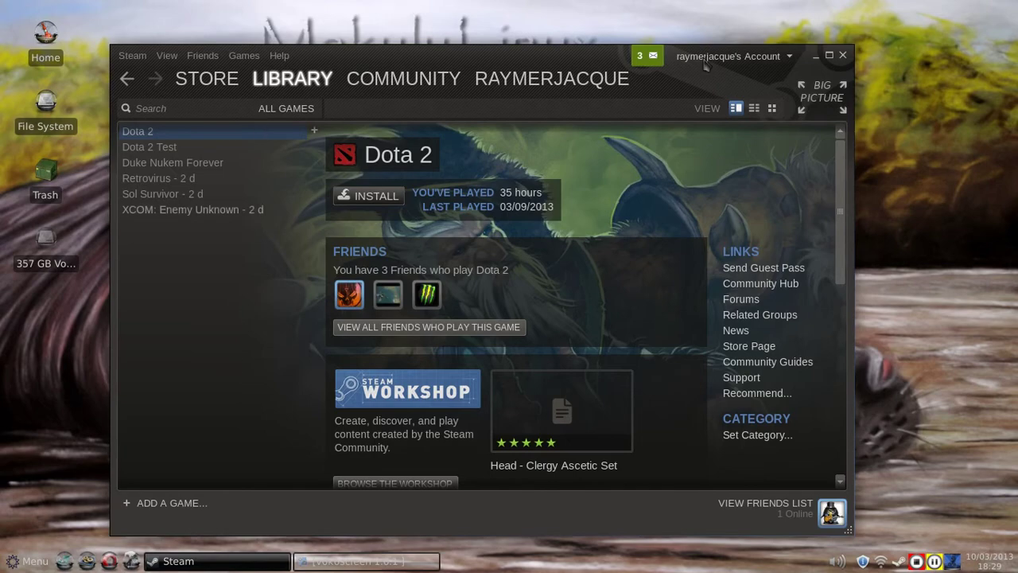
left_click_drag(715, 73, 738, 62)
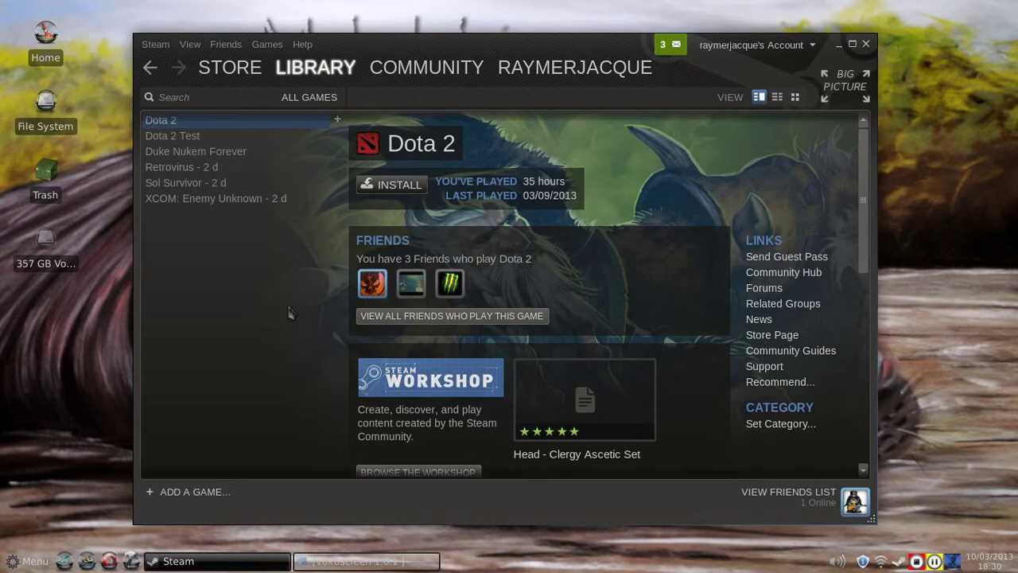
left_click(866, 45)
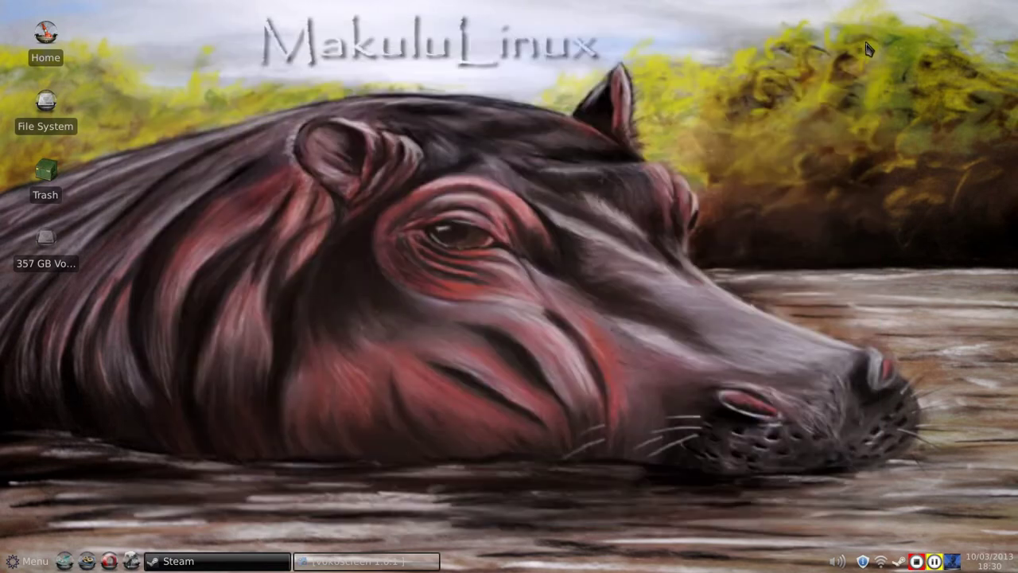
Step: Launch Pinta from Graphics and paint two freehand black strokes on the canvas
left_click(34, 561)
mouse_move(78, 430)
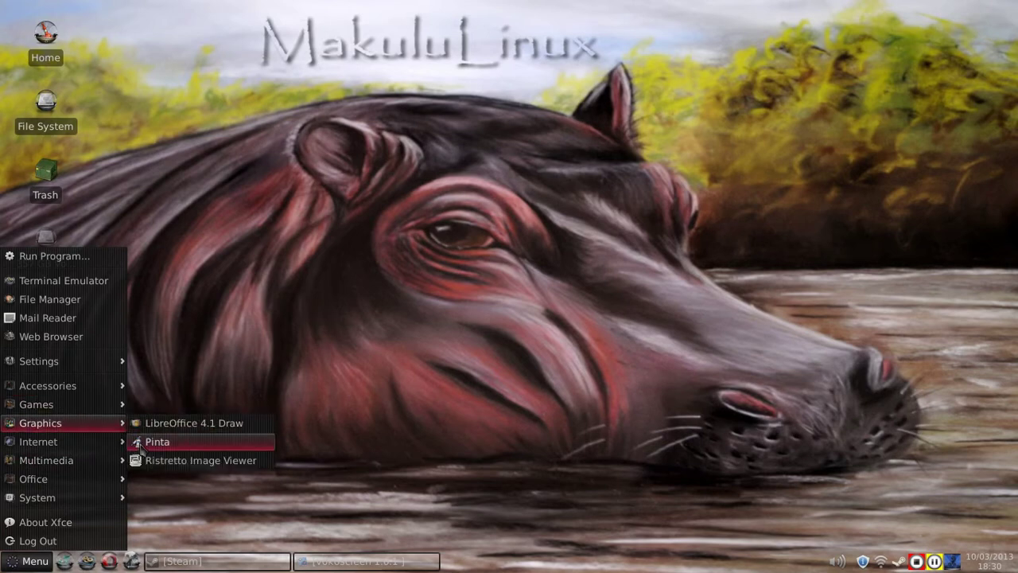
left_click(156, 442)
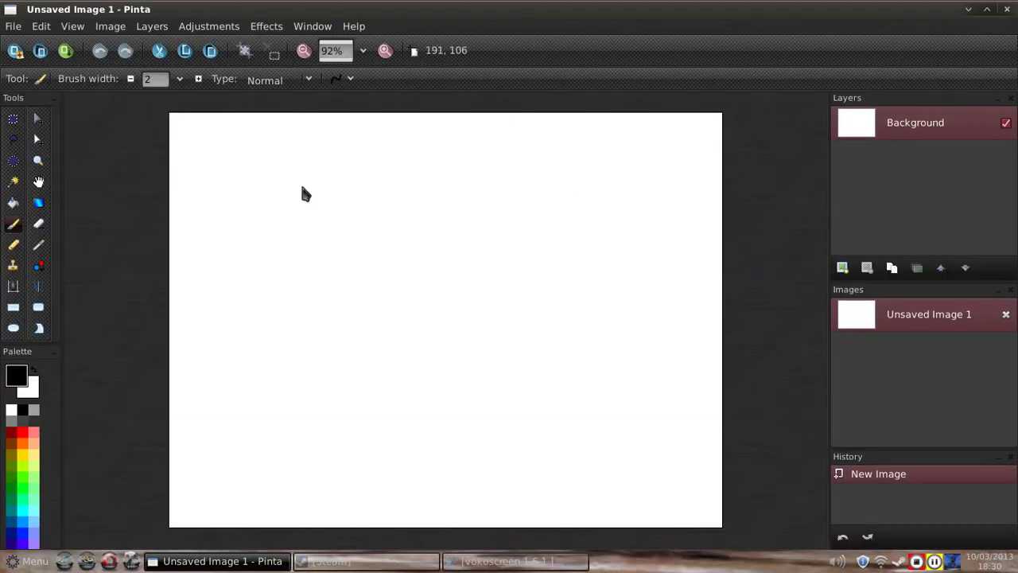
mouse_move(300, 186)
left_mouse_down()
mouse_move(357, 273)
mouse_move(332, 341)
mouse_move(338, 366)
left_mouse_up()
mouse_move(569, 384)
left_mouse_down()
mouse_move(373, 236)
mouse_move(461, 191)
mouse_move(484, 273)
mouse_move(372, 399)
mouse_move(305, 257)
mouse_move(288, 150)
left_mouse_up()
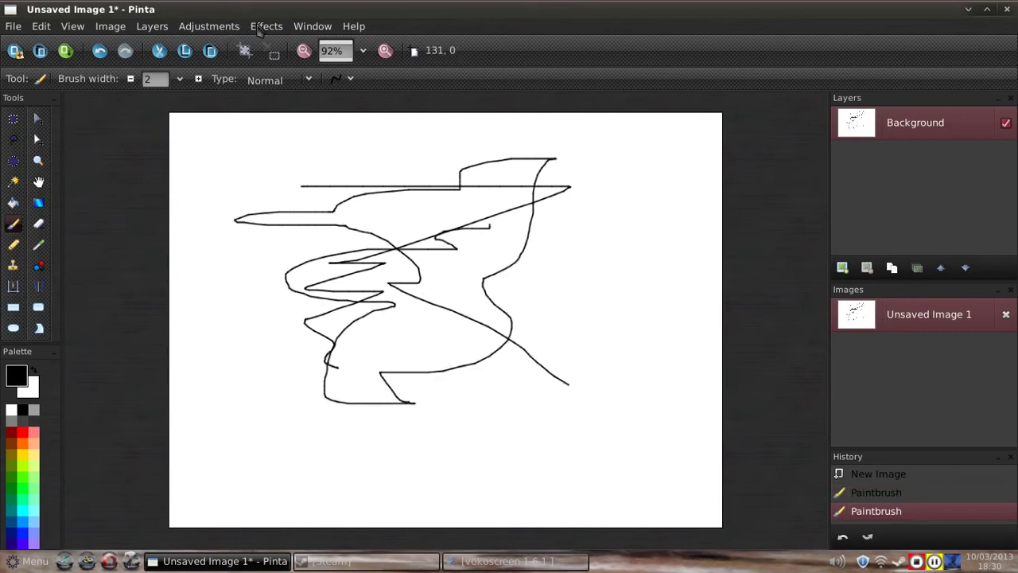
Step: Close Pinta without saving and show the Internet applications in the menu
left_click(1007, 10)
left_click(380, 340)
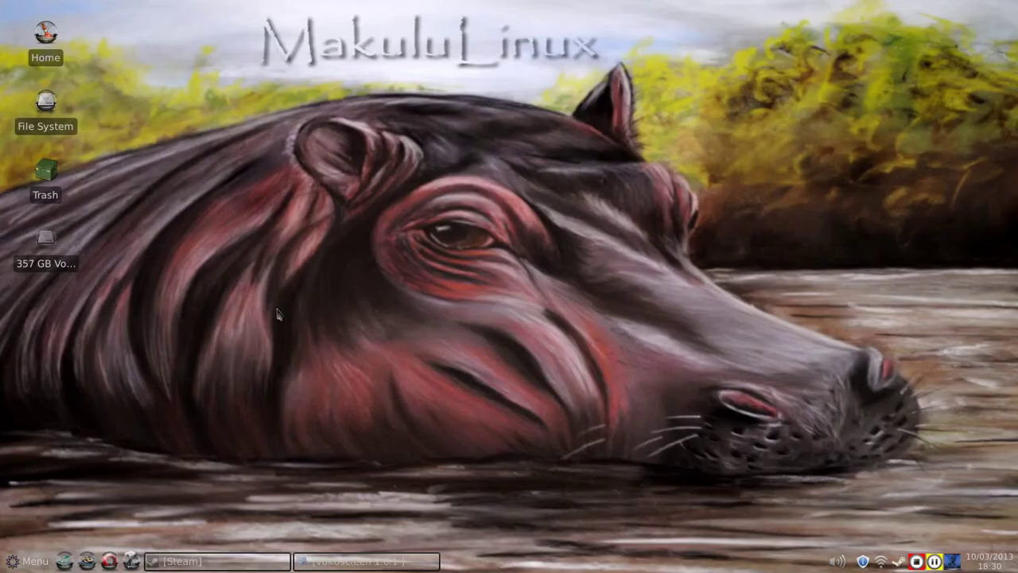
left_click(13, 559)
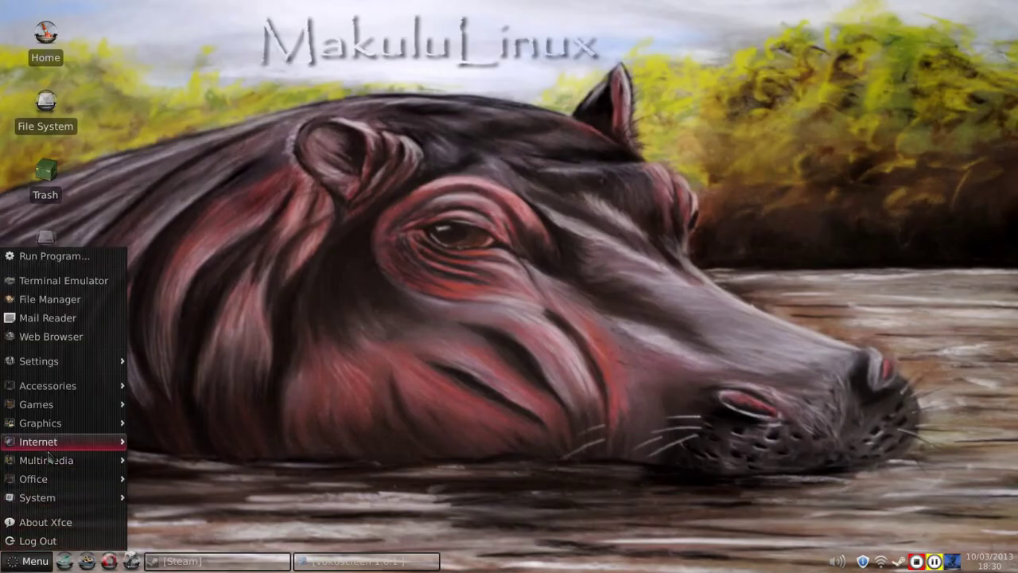
mouse_move(48, 442)
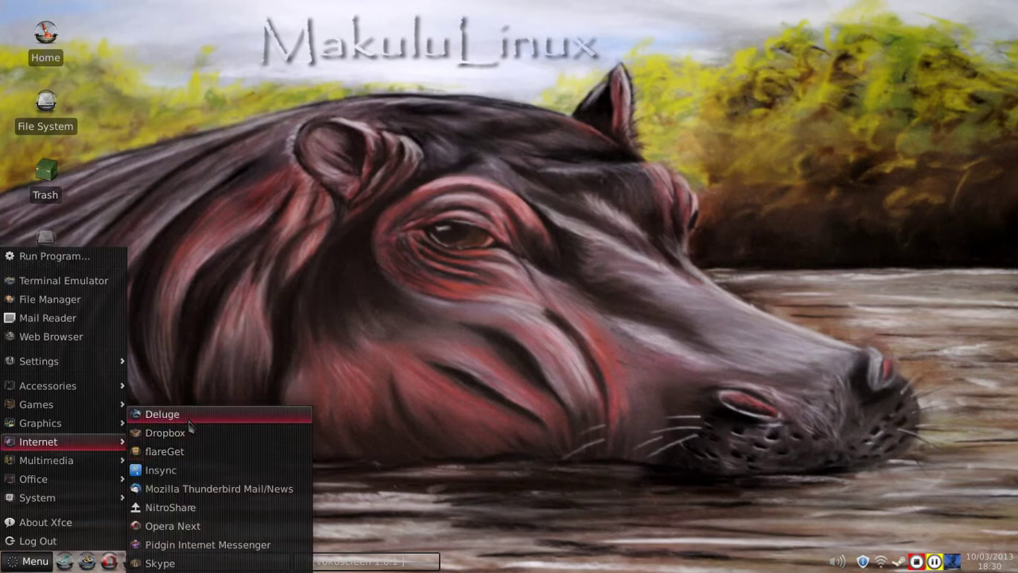